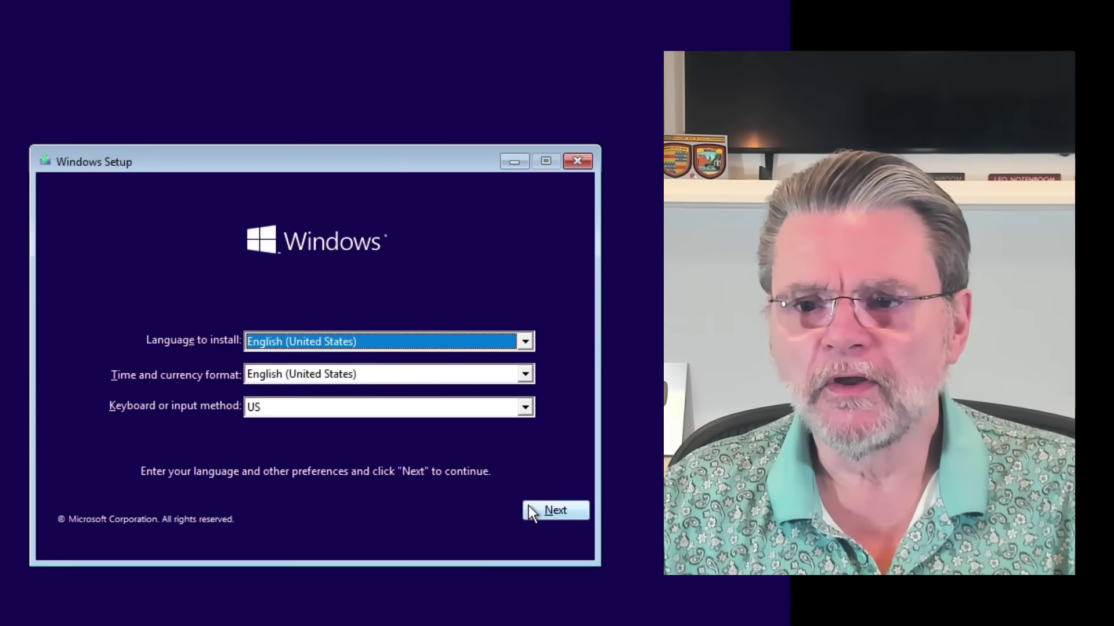
# Keep English (United States) language settings and start the installation.
pyautogui.click(549, 518)
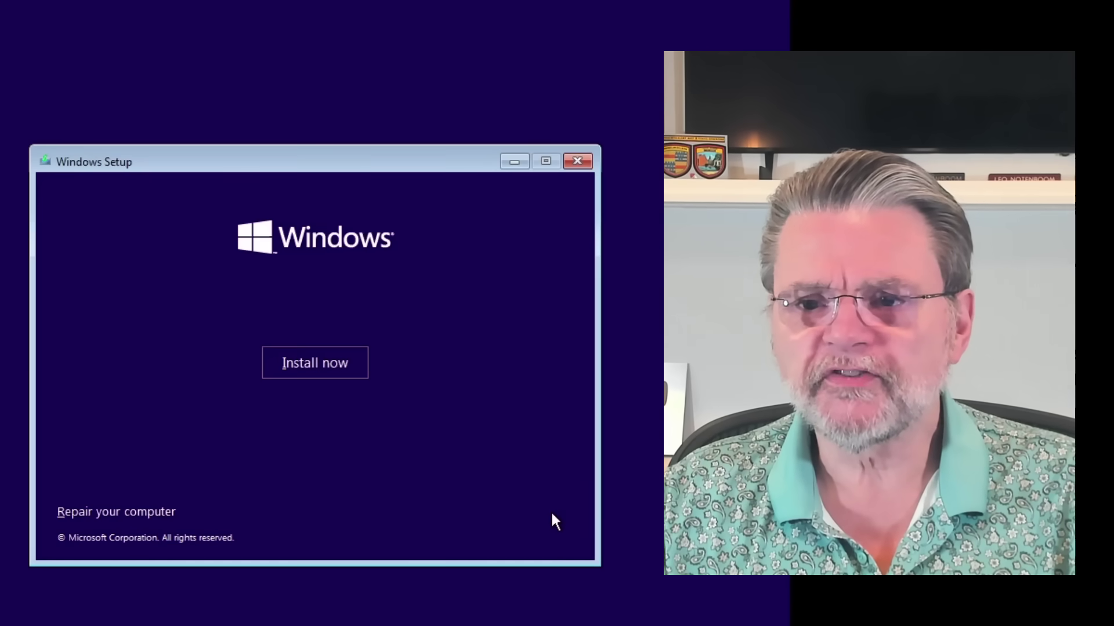
pyautogui.click(331, 370)
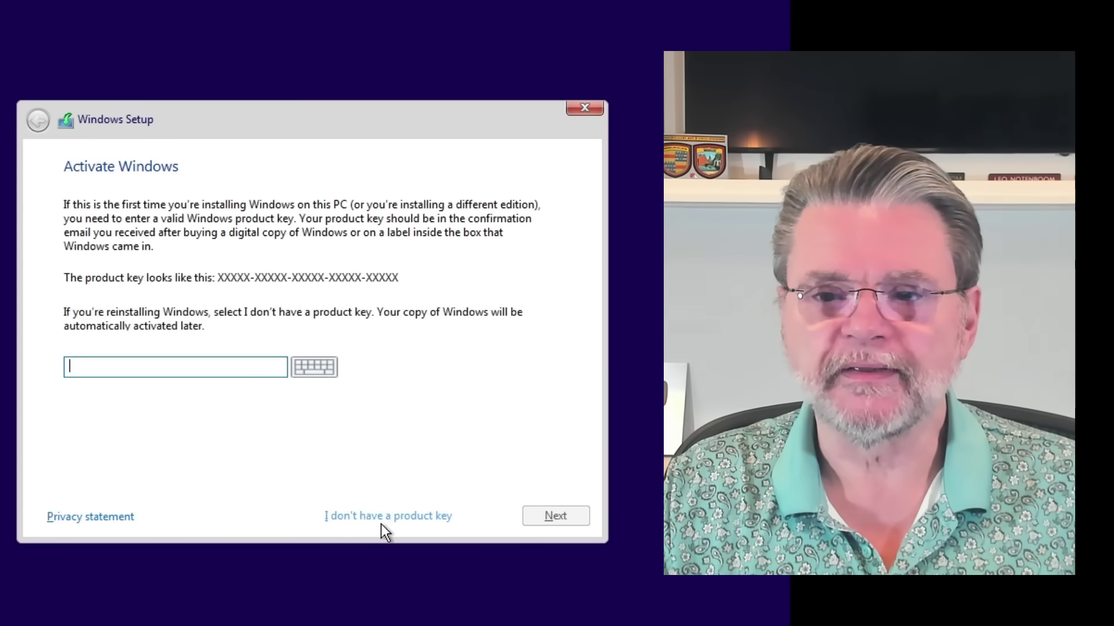
# Skip the product key, choose Windows 10 Home, and accept the license terms.
pyautogui.click(380, 519)
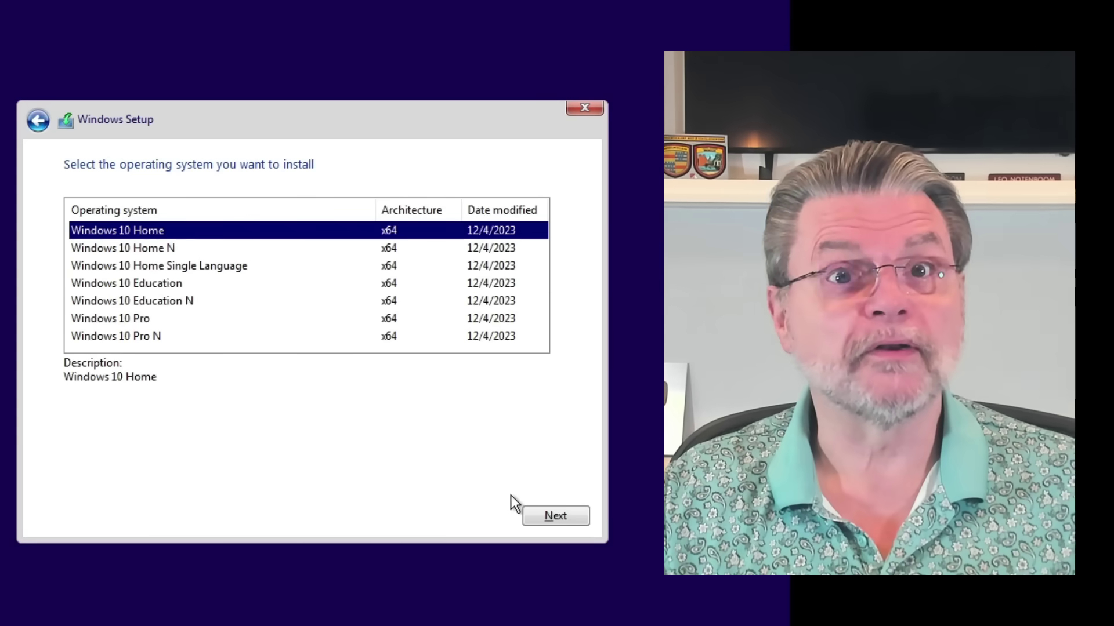
pyautogui.click(541, 522)
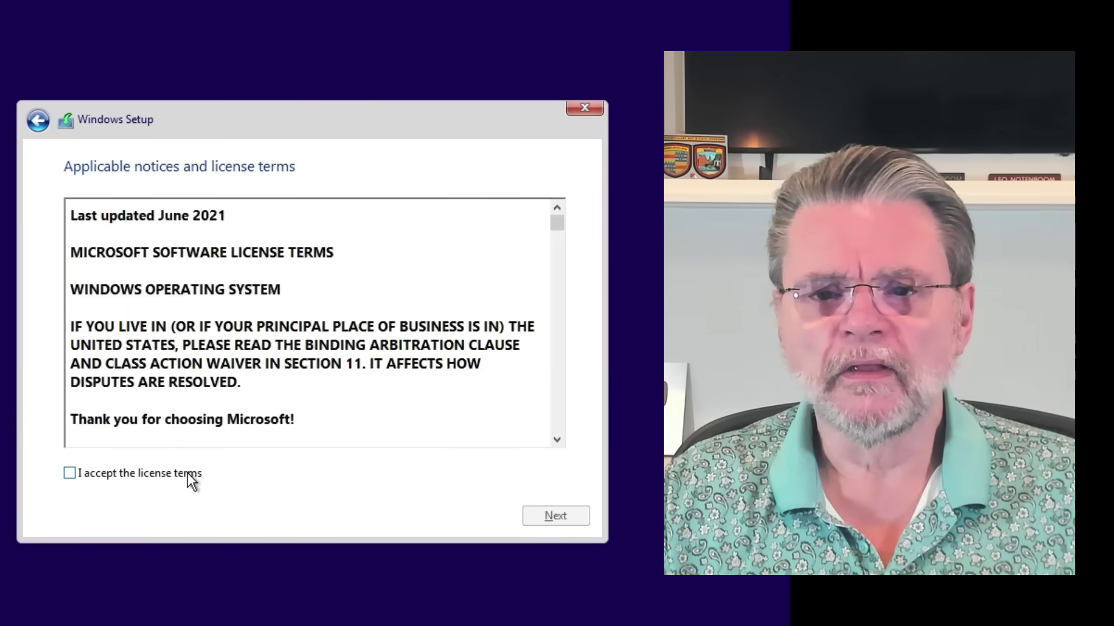
pyautogui.click(192, 475)
pyautogui.click(556, 516)
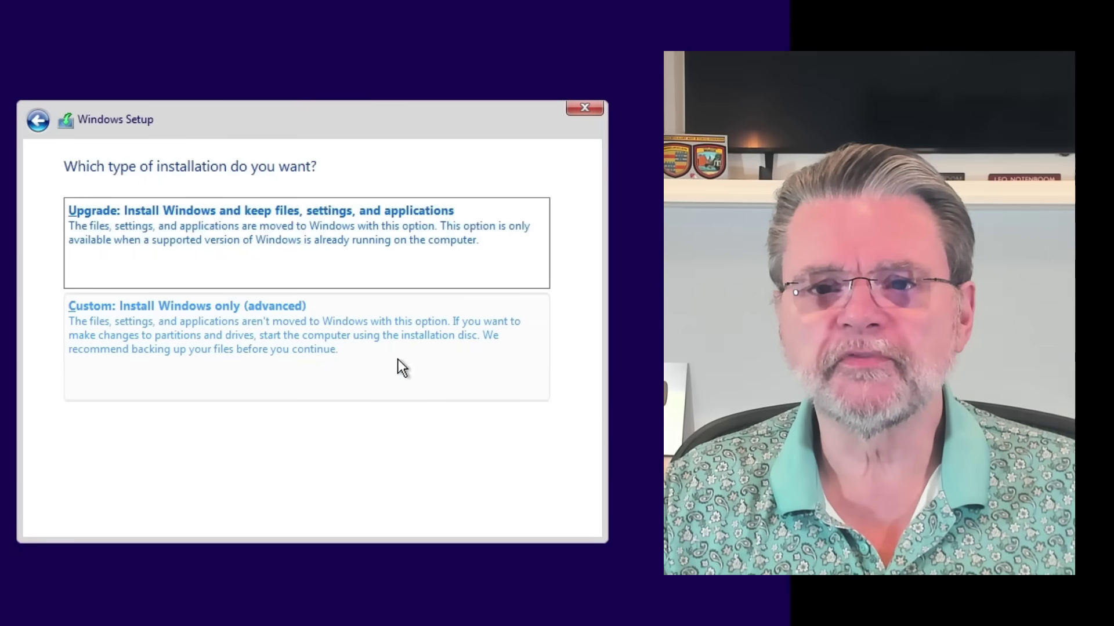
# Choose a custom install and delete Drive 0 Partitions 4 and 3.
pyautogui.click(260, 321)
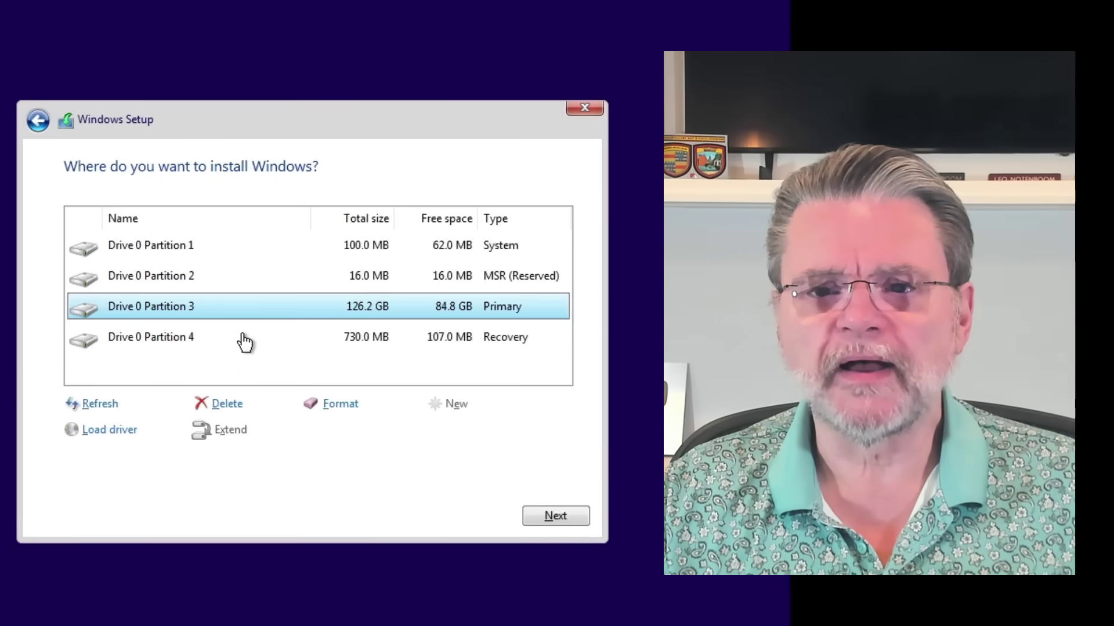
pyautogui.click(244, 339)
pyautogui.click(221, 403)
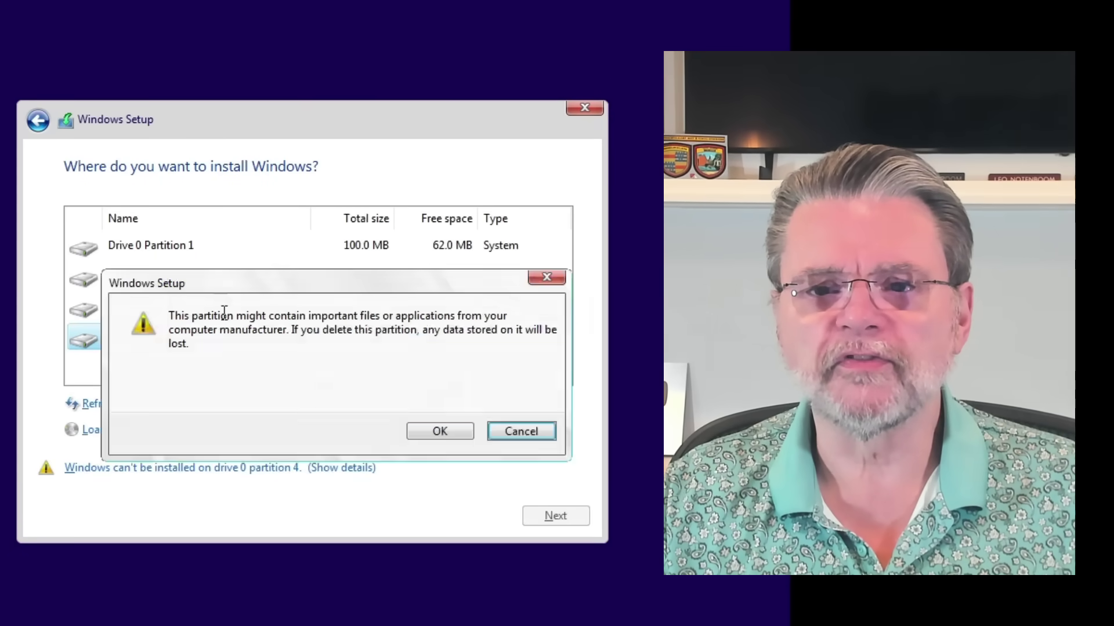
pyautogui.click(459, 436)
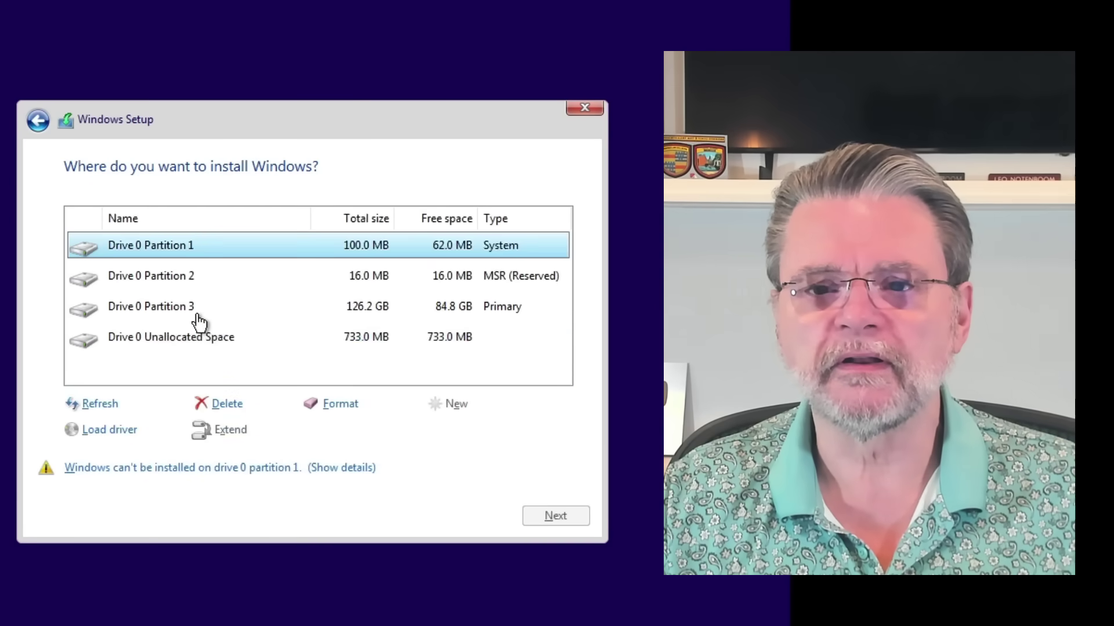
pyautogui.click(224, 404)
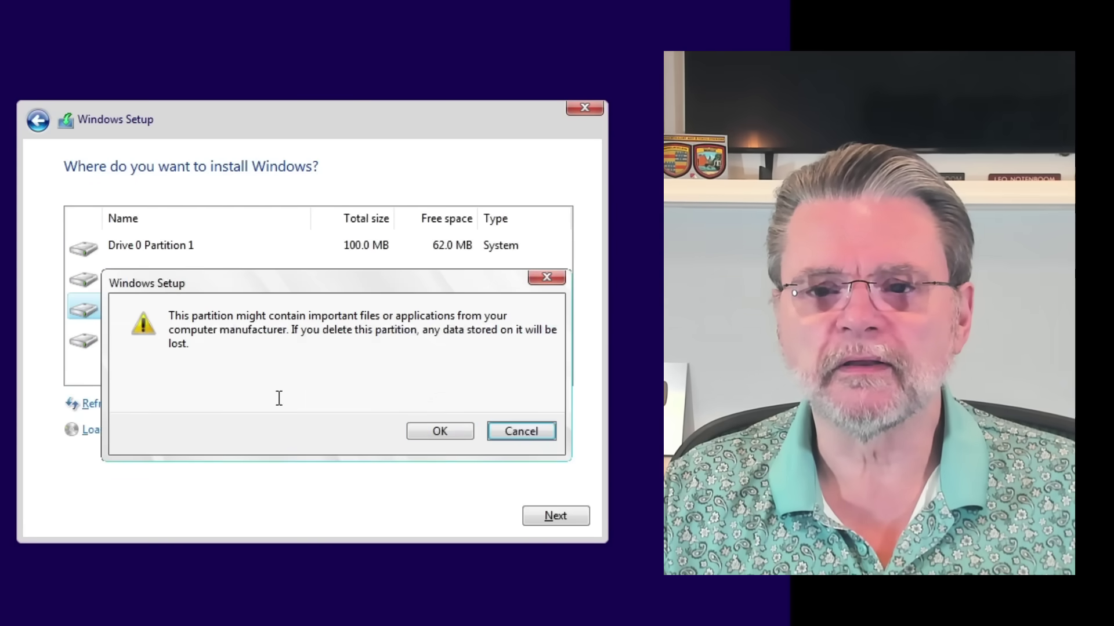
pyautogui.click(458, 432)
# Delete Drive 0 Partitions 2 and 1, leaving 127.0 GB unallocated.
pyautogui.click(180, 282)
pyautogui.click(242, 404)
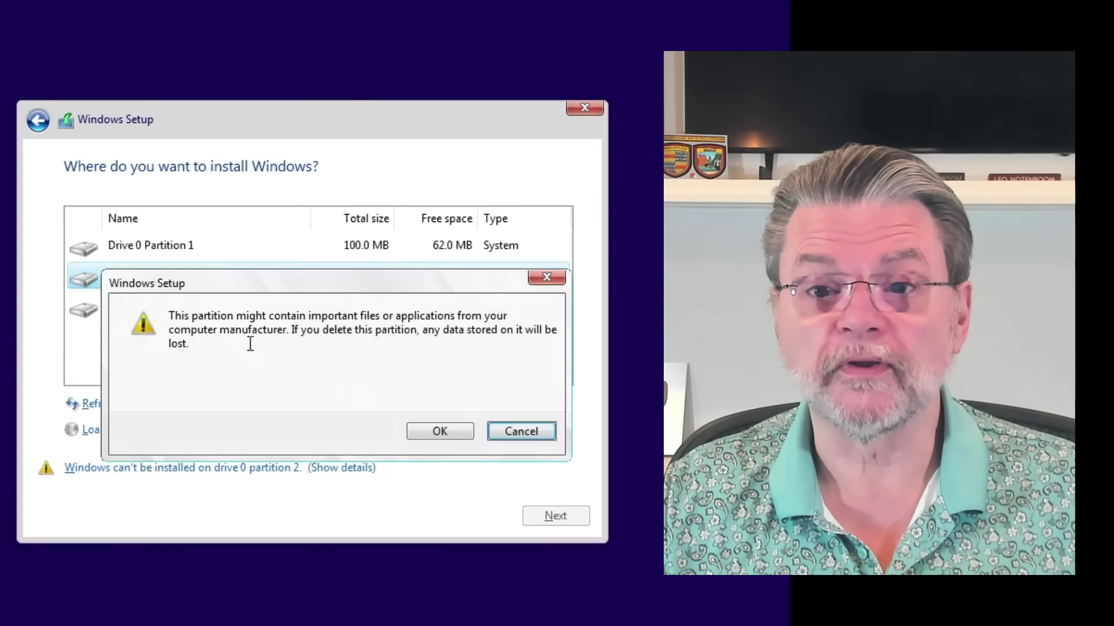
pyautogui.click(439, 434)
pyautogui.click(228, 406)
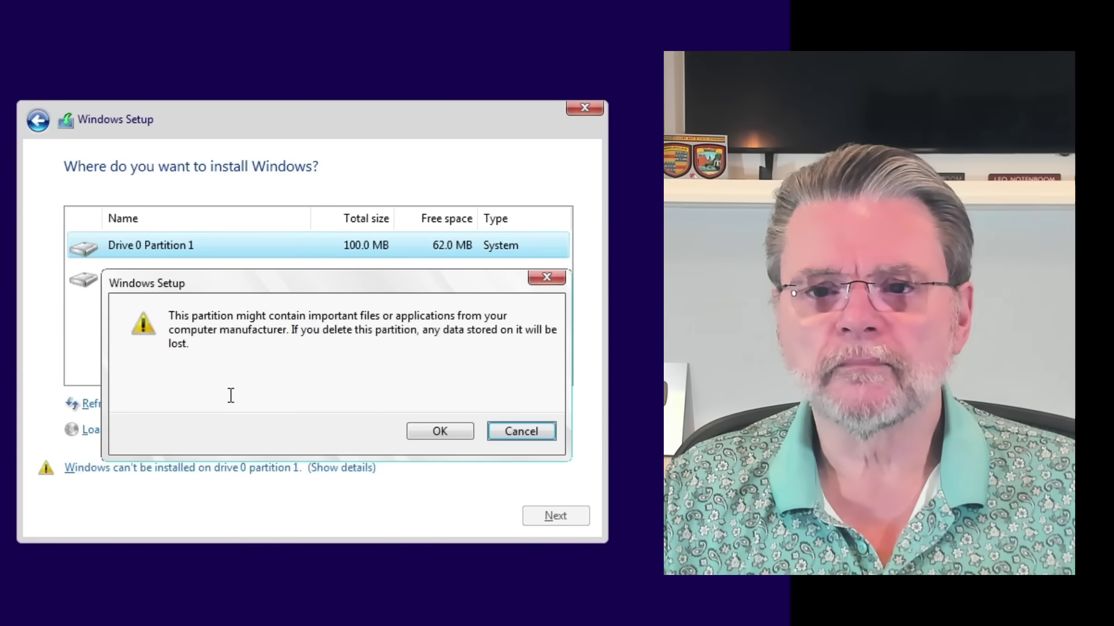
pyautogui.click(439, 434)
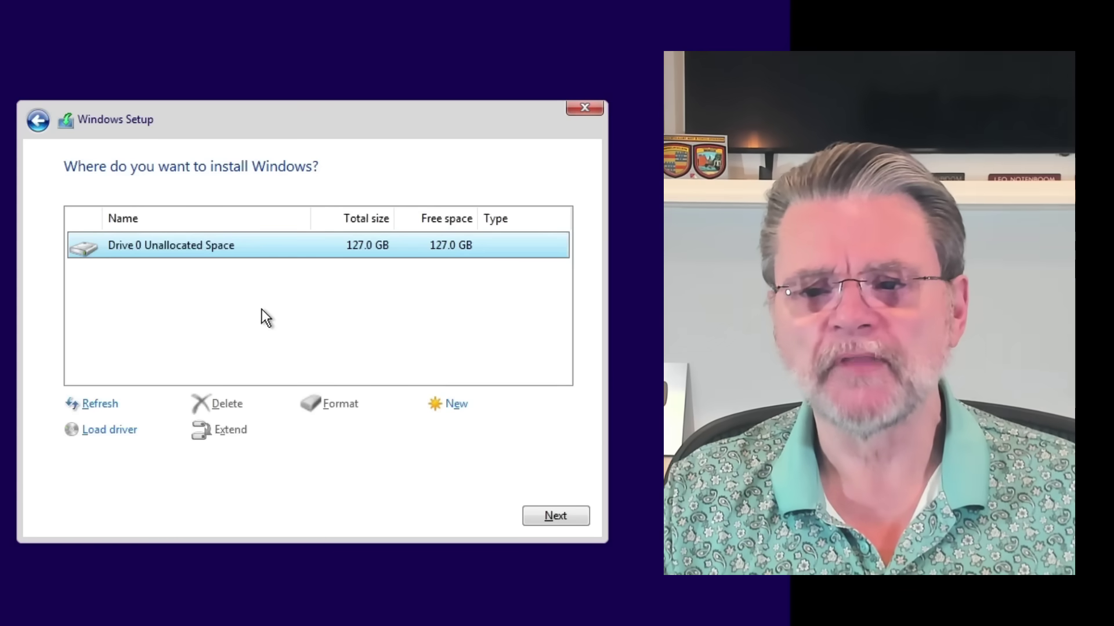
# Install onto the unallocated space, confirm United States and its keyboard layout, skip a second layout.
pyautogui.click(568, 522)
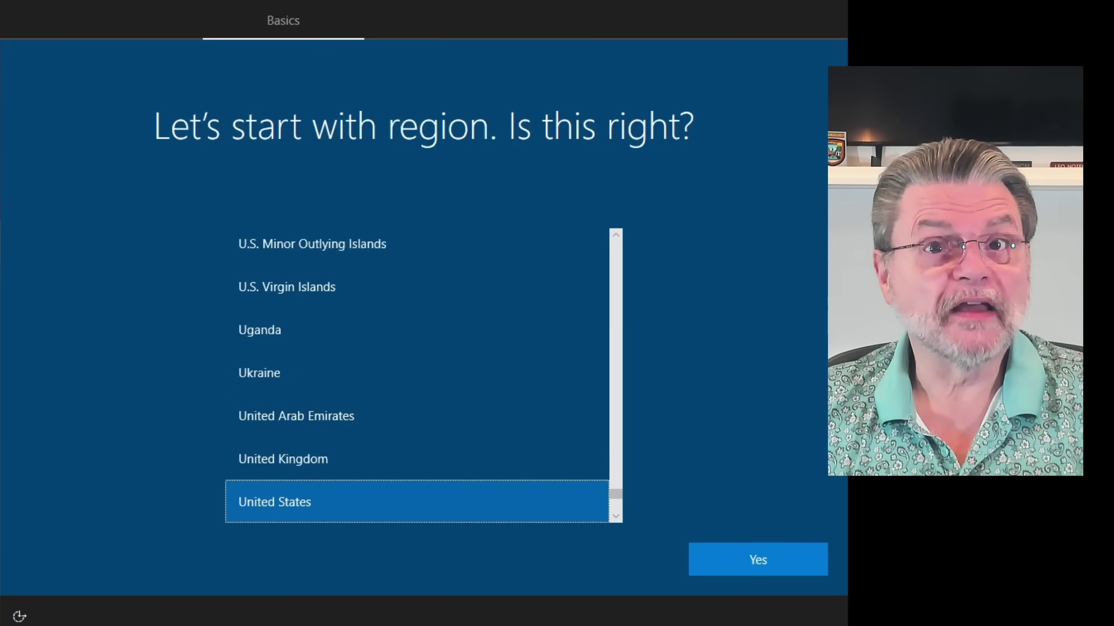
pyautogui.click(764, 560)
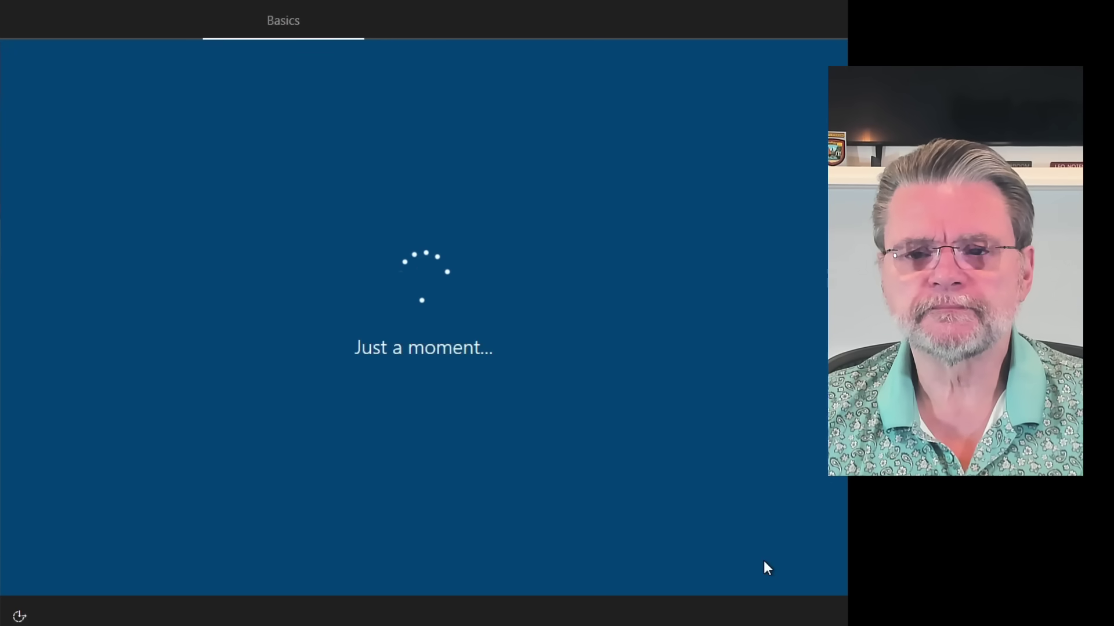
pyautogui.click(763, 560)
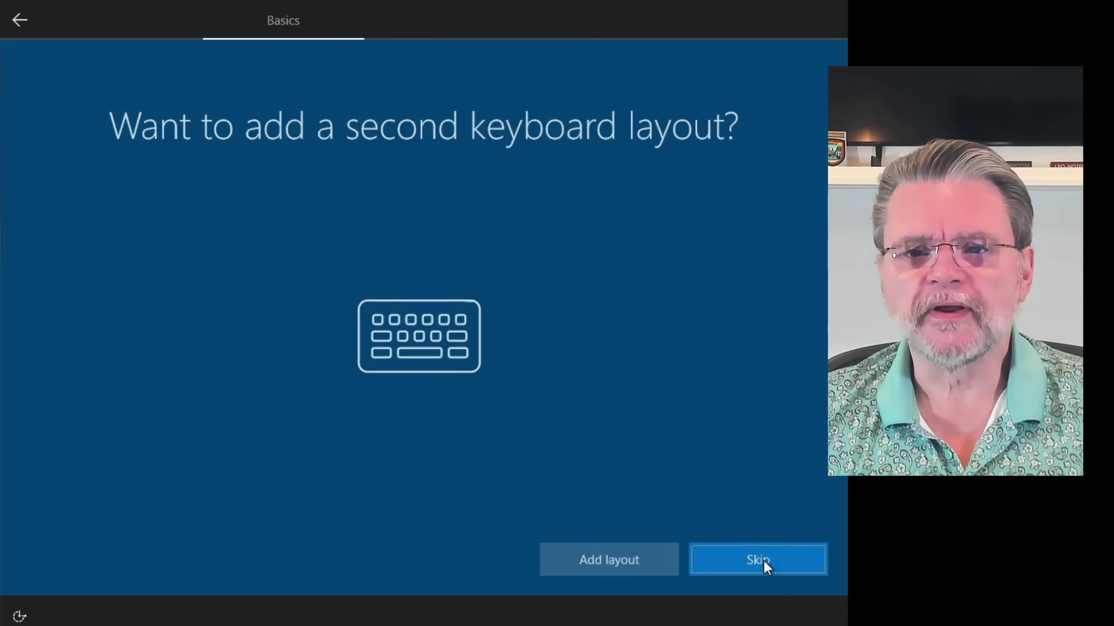
pyautogui.click(770, 562)
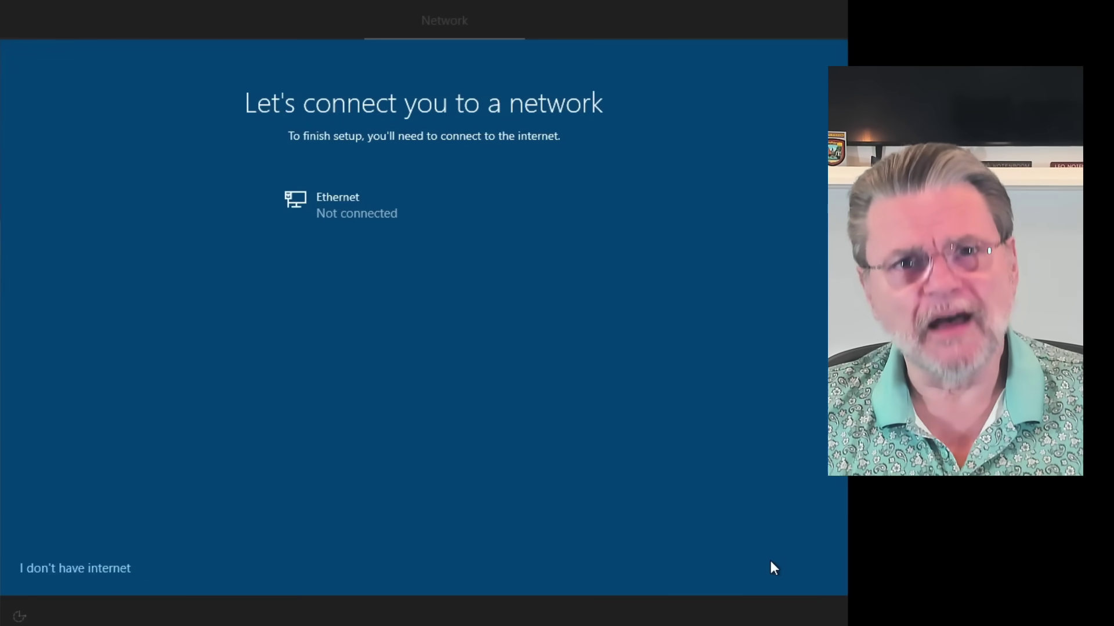
# Continue without internet using limited setup instead of a Microsoft account.
pyautogui.click(119, 570)
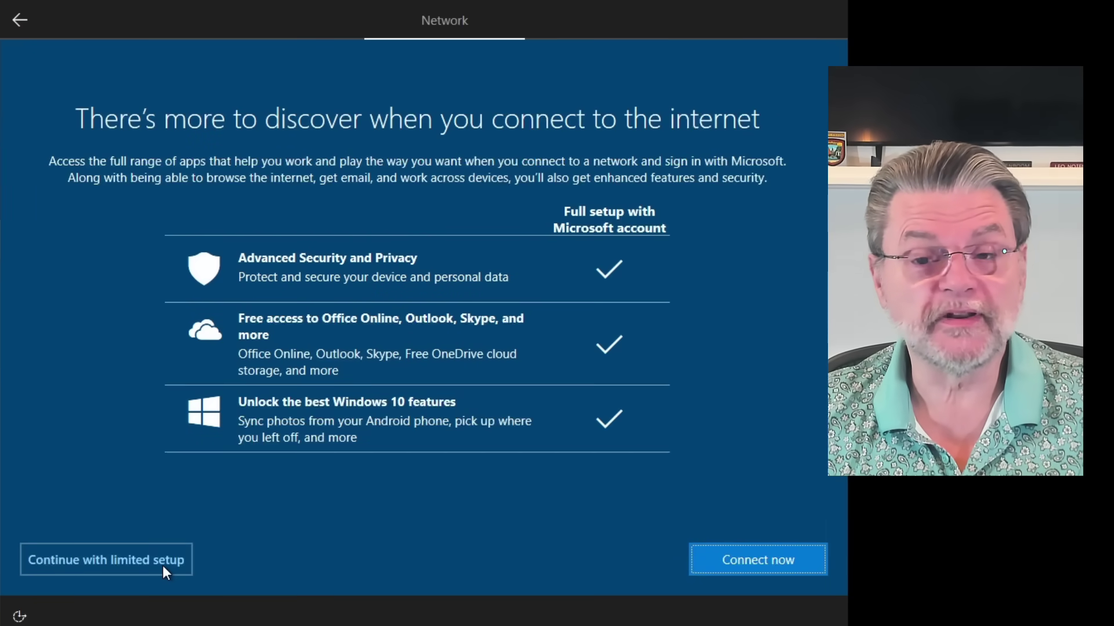
pyautogui.click(163, 566)
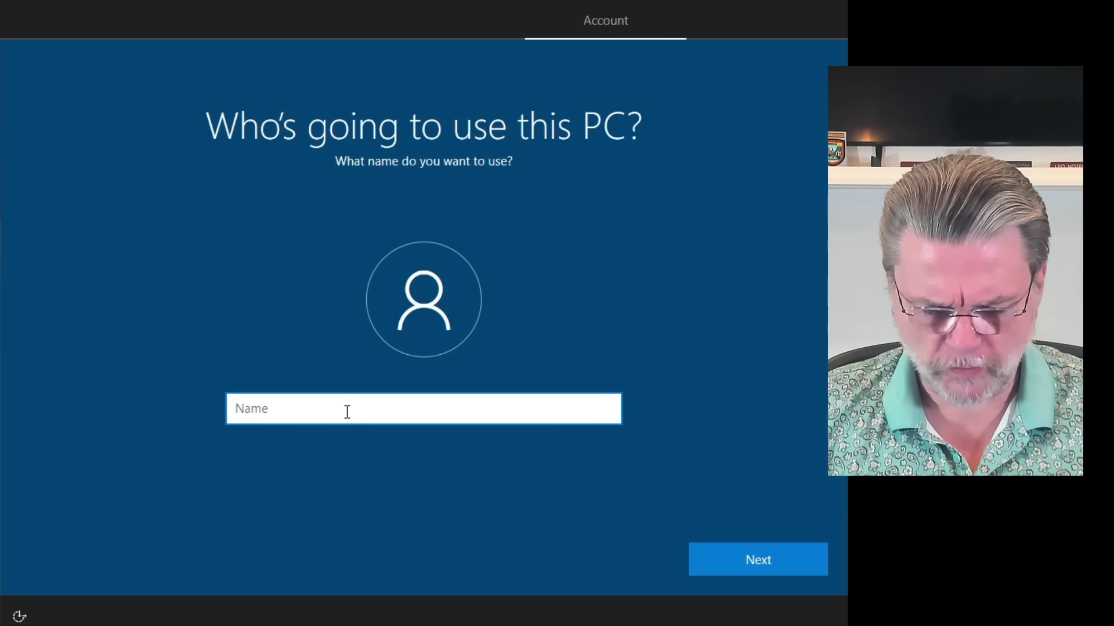
# Enter the local account name, then set and confirm its password.
pyautogui.write('leon')
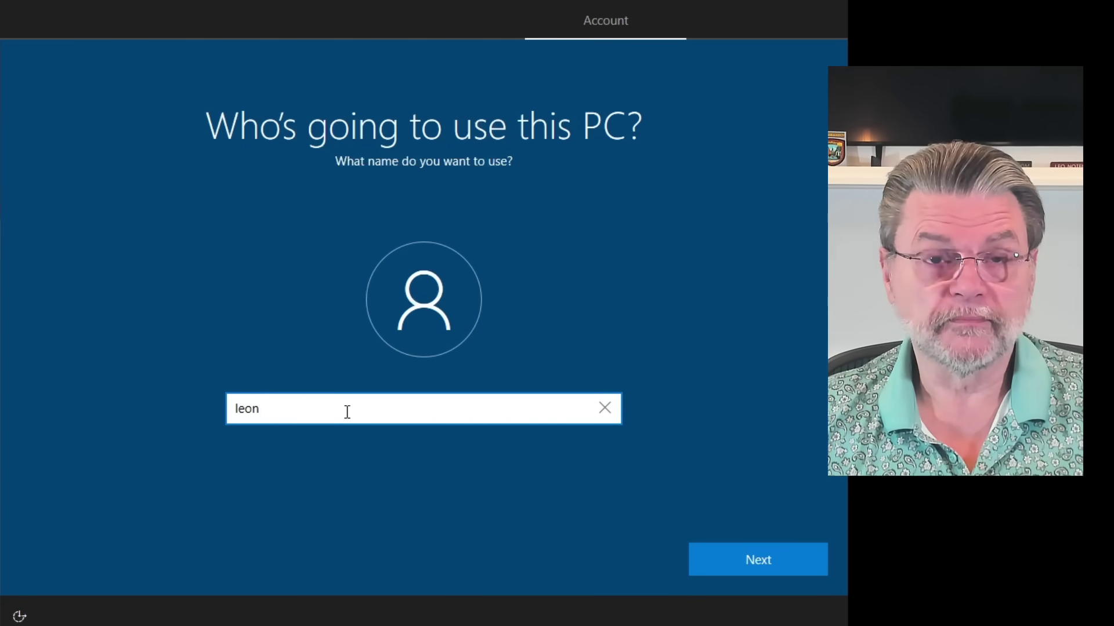
pyautogui.click(746, 564)
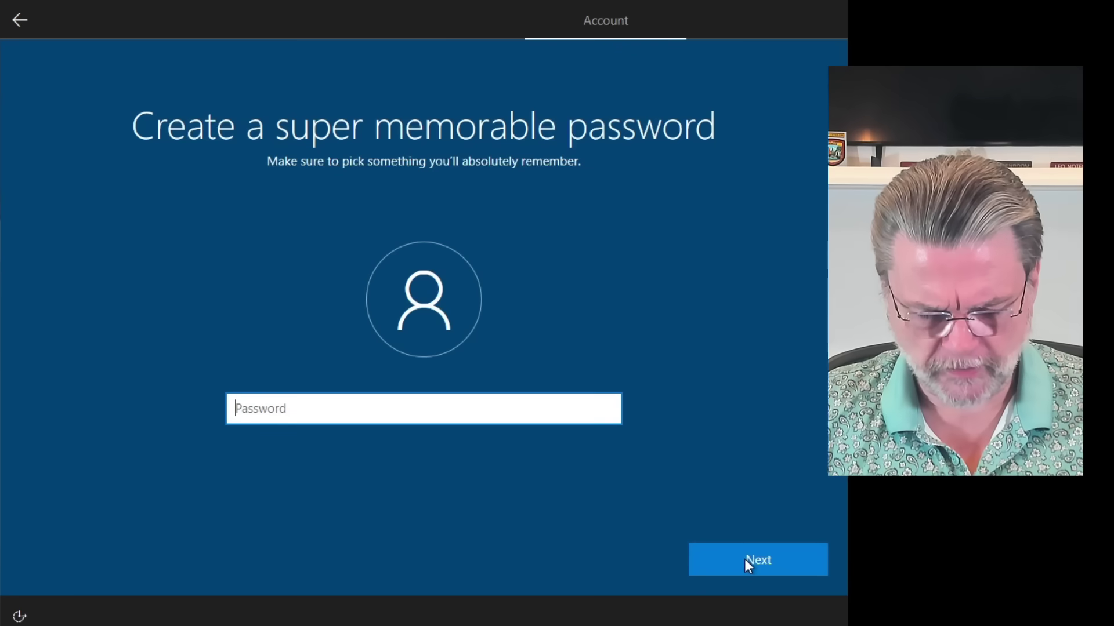
pyautogui.write('********')
pyautogui.click(745, 558)
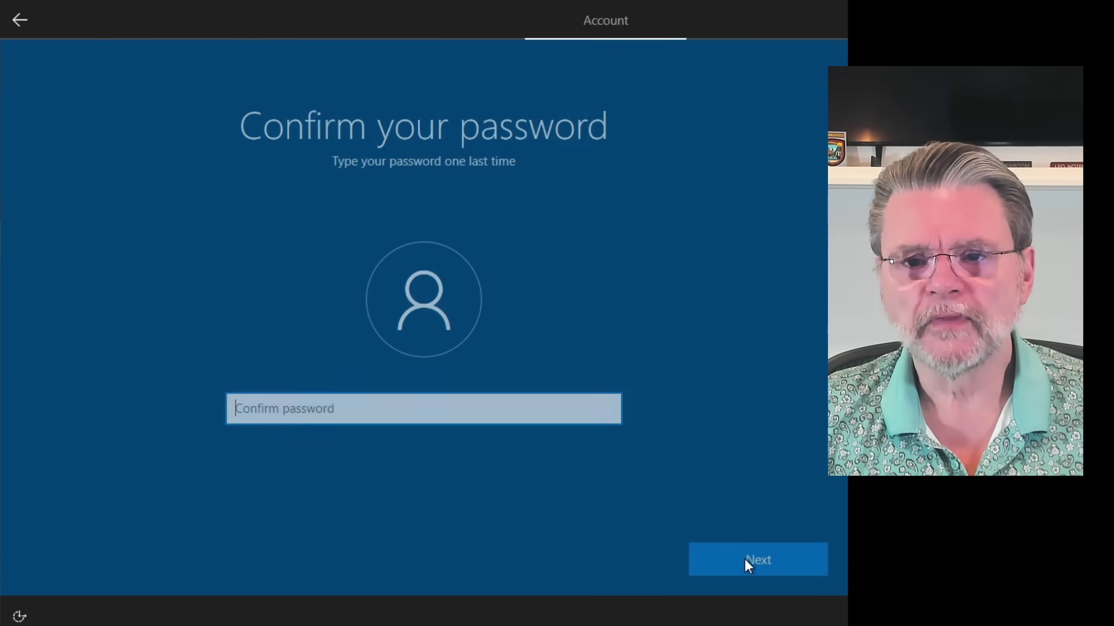
pyautogui.write('******')
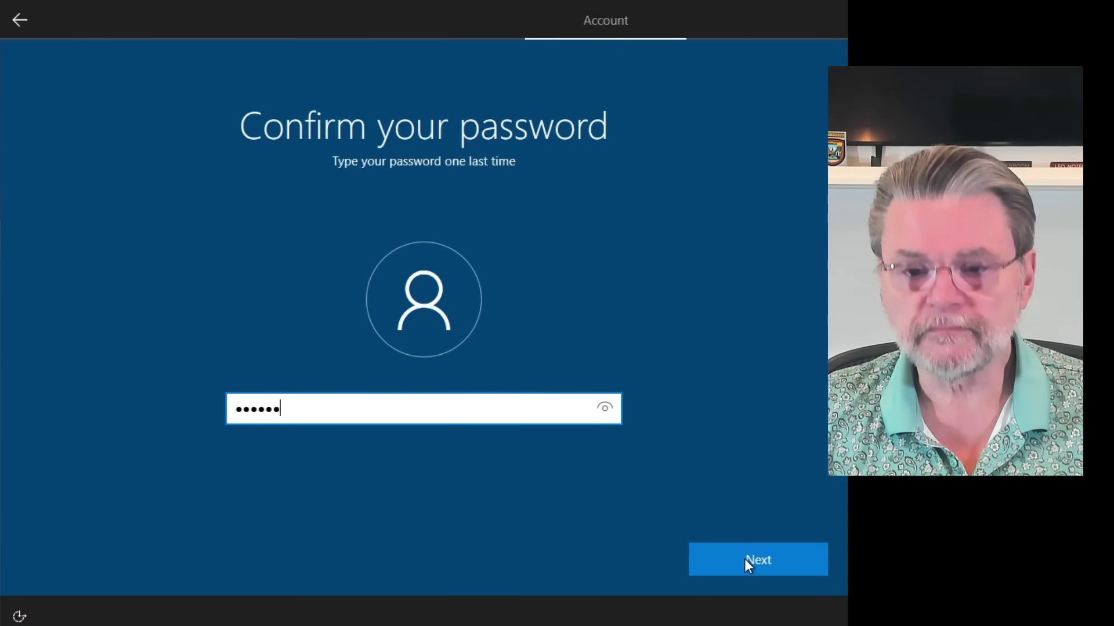
pyautogui.write('**')
pyautogui.click(745, 560)
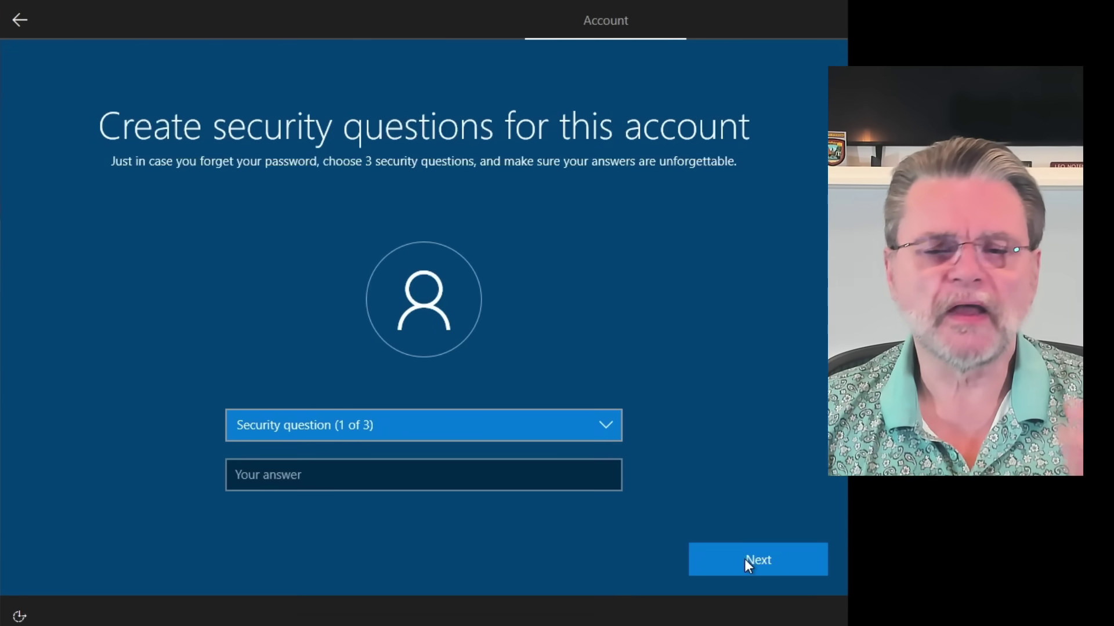
# Pick the first pet's name and birth city security questions and answer each.
pyautogui.press('Down')
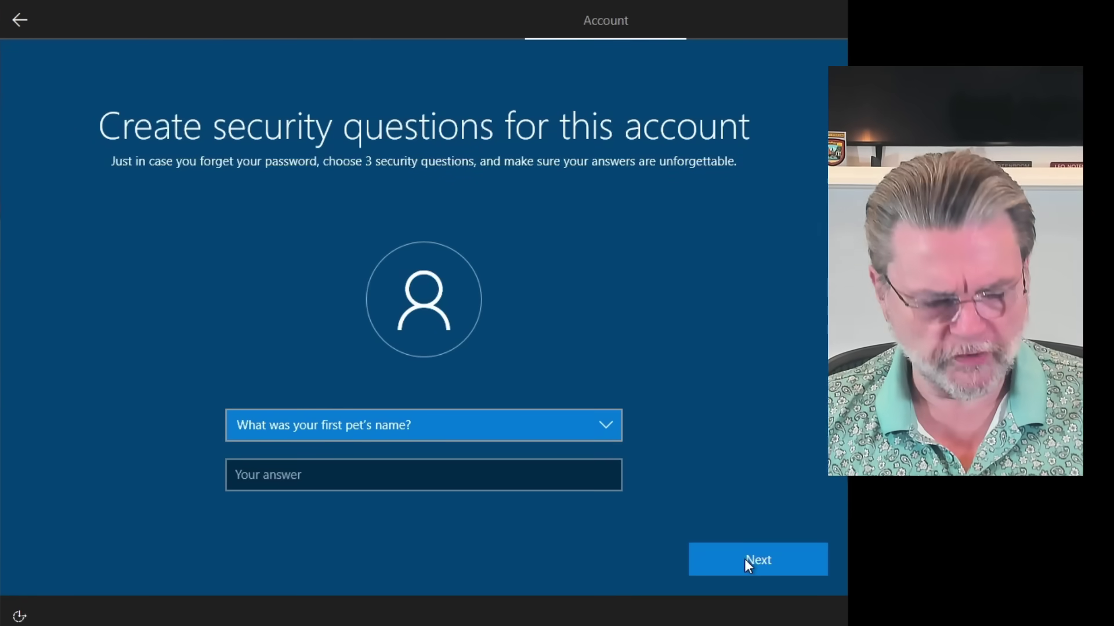
pyautogui.press('Tab')
pyautogui.write('1')
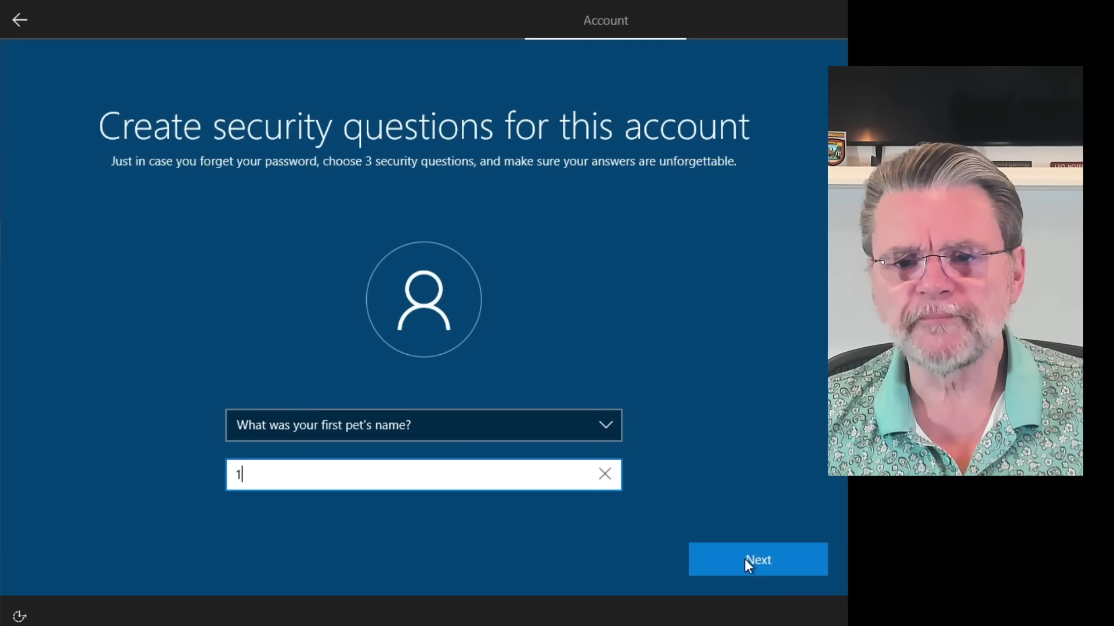
pyautogui.click(785, 555)
pyautogui.press('Down')
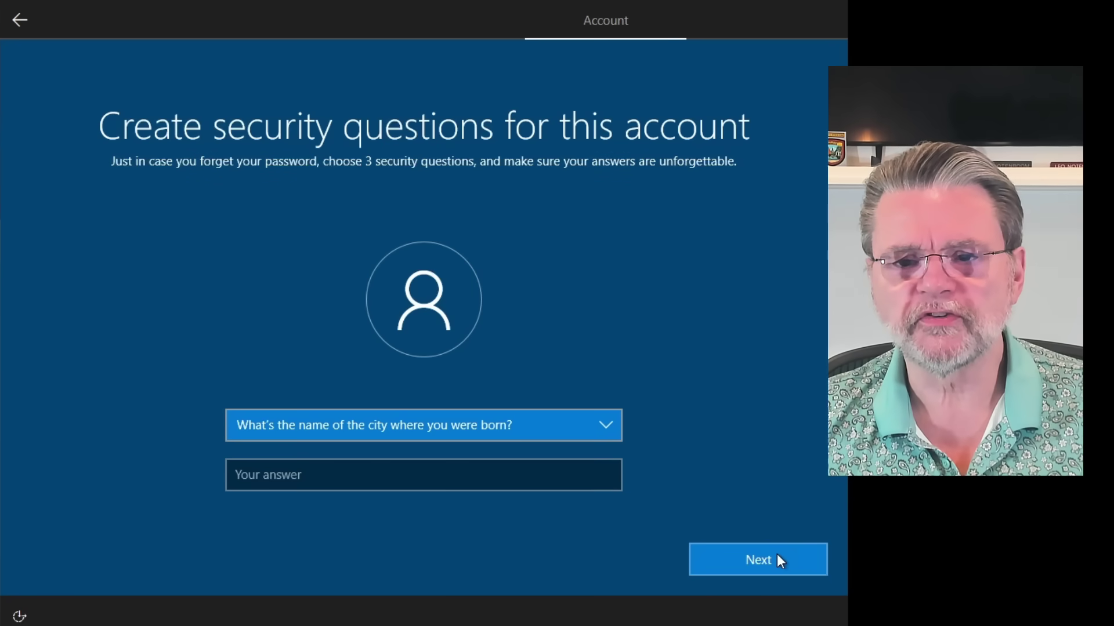
pyautogui.press('Tab')
pyautogui.write('1')
pyautogui.click(777, 555)
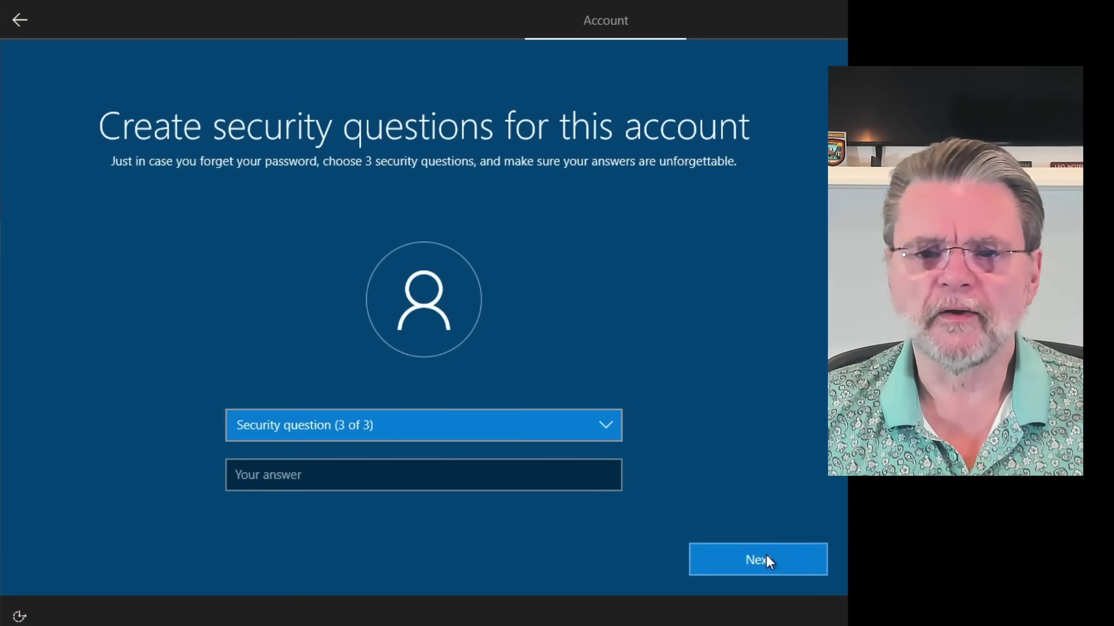
# Pick the childhood nickname security question, answer it, and continue.
pyautogui.press('Down')
pyautogui.press('Tab')
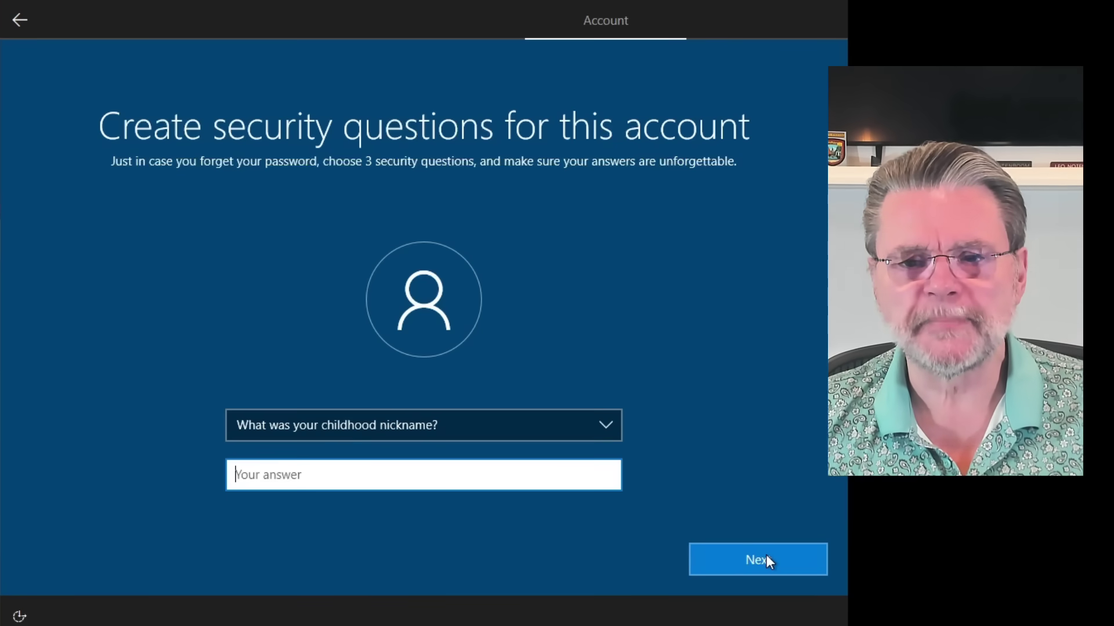
pyautogui.write('3')
pyautogui.press('Tab')
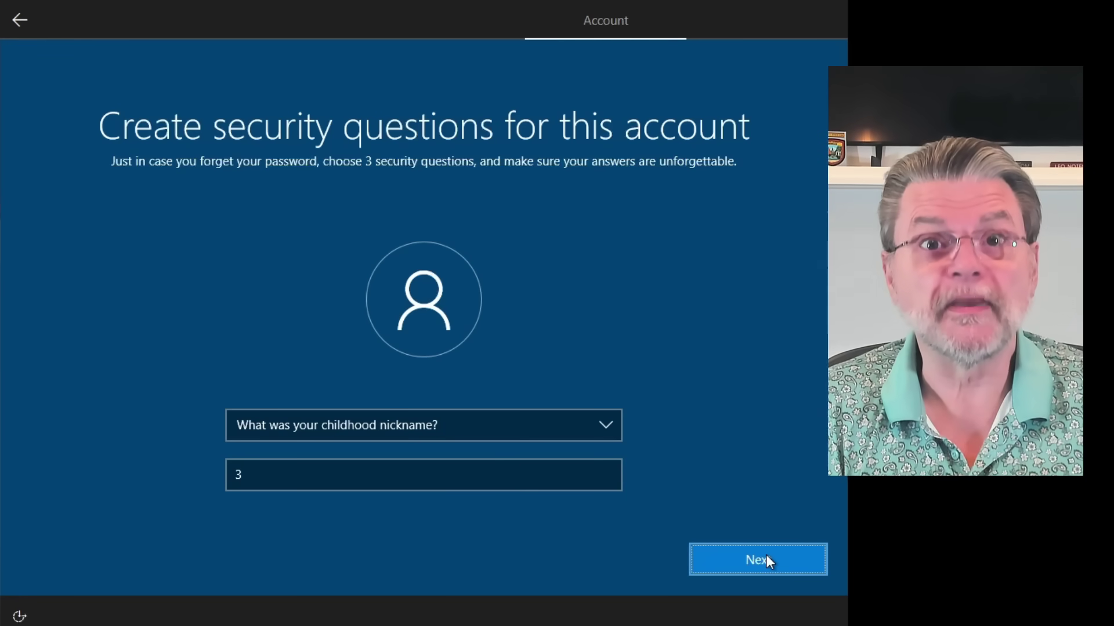
pyautogui.click(766, 558)
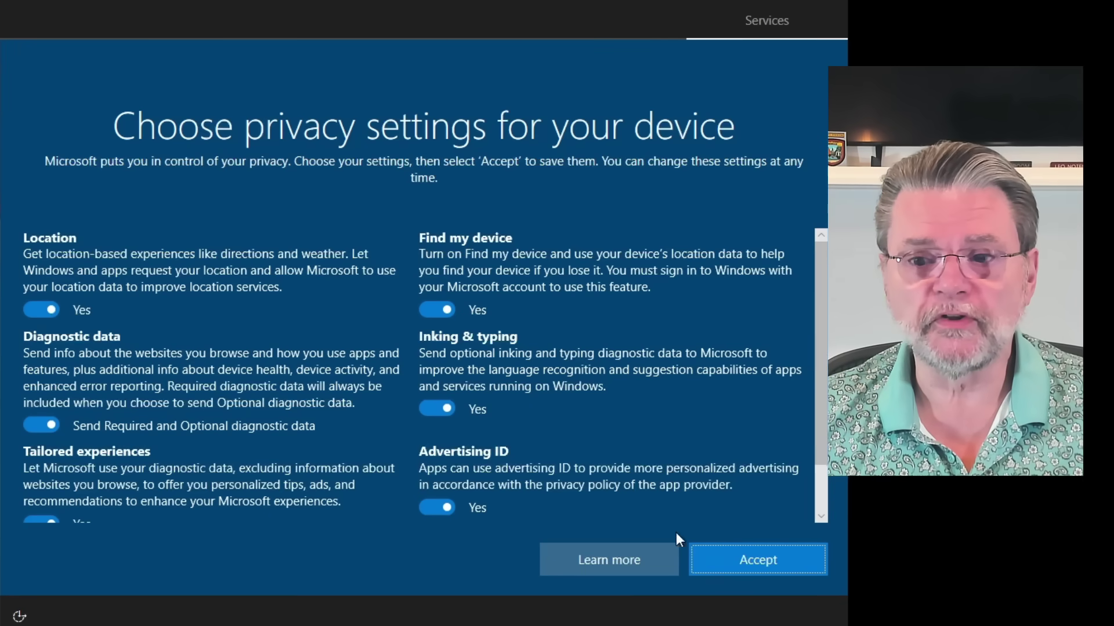
# Accept the default privacy settings and decline Cortana for now.
pyautogui.click(775, 556)
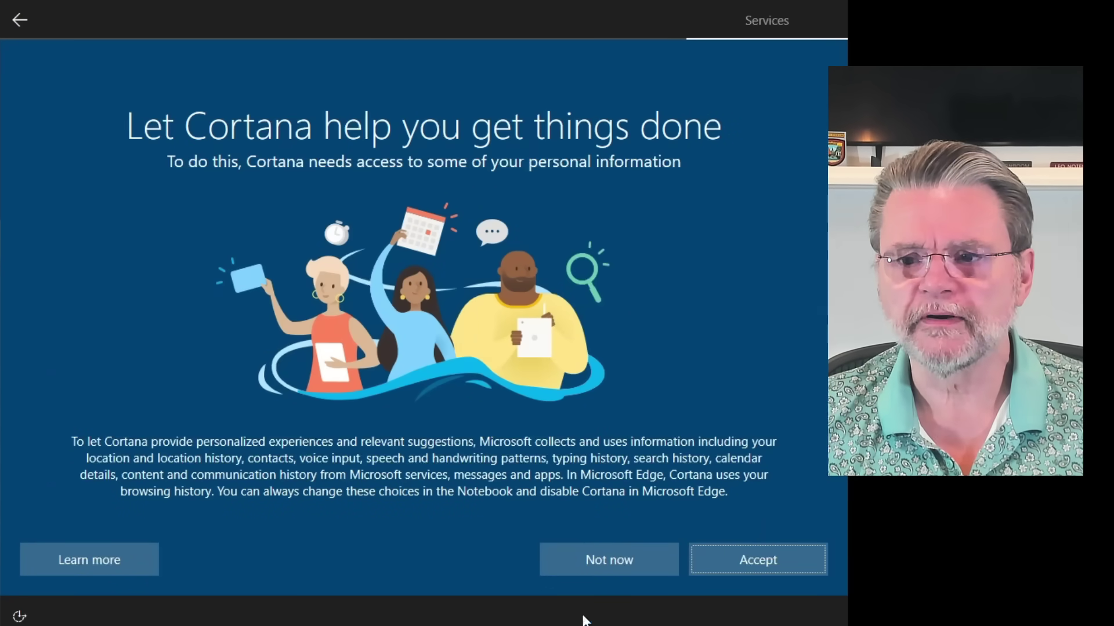
pyautogui.click(601, 570)
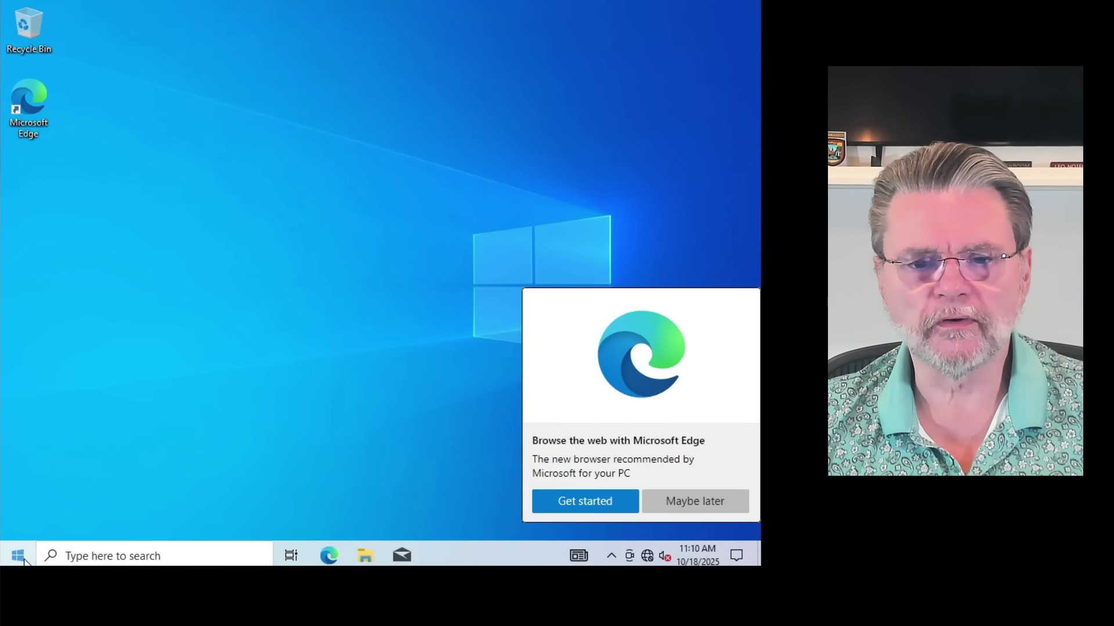
pyautogui.rightClick(18, 557)
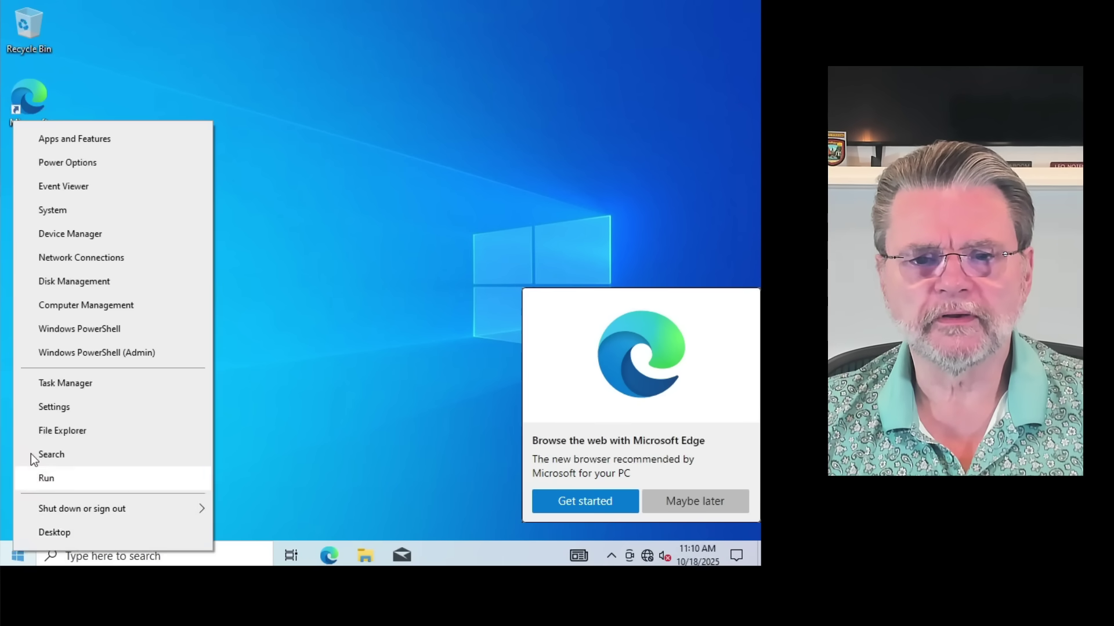
pyautogui.click(43, 409)
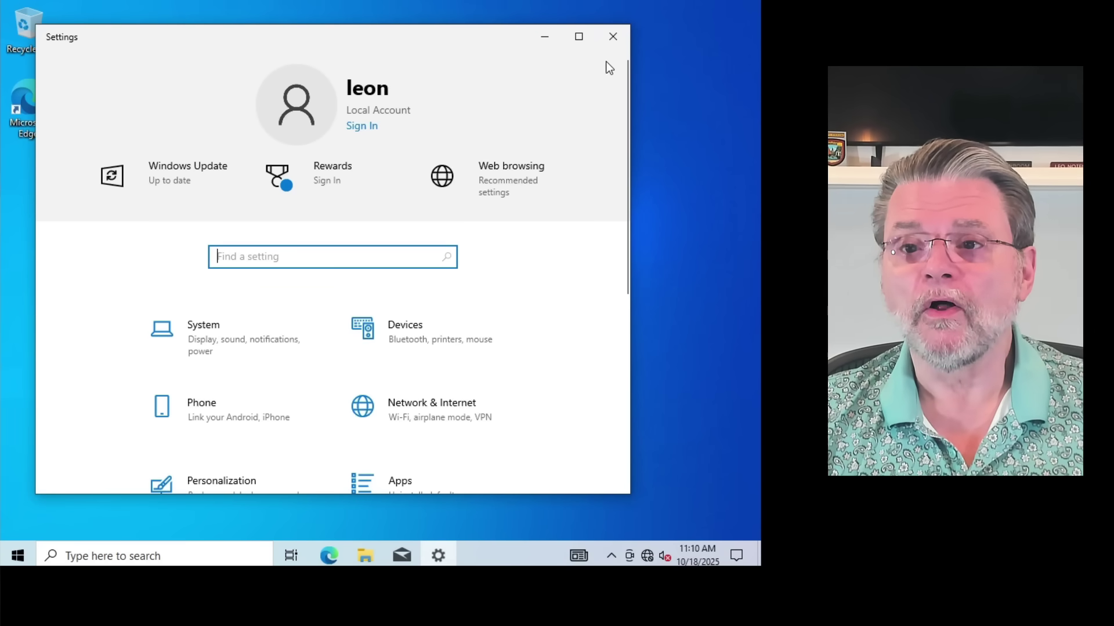
pyautogui.click(613, 39)
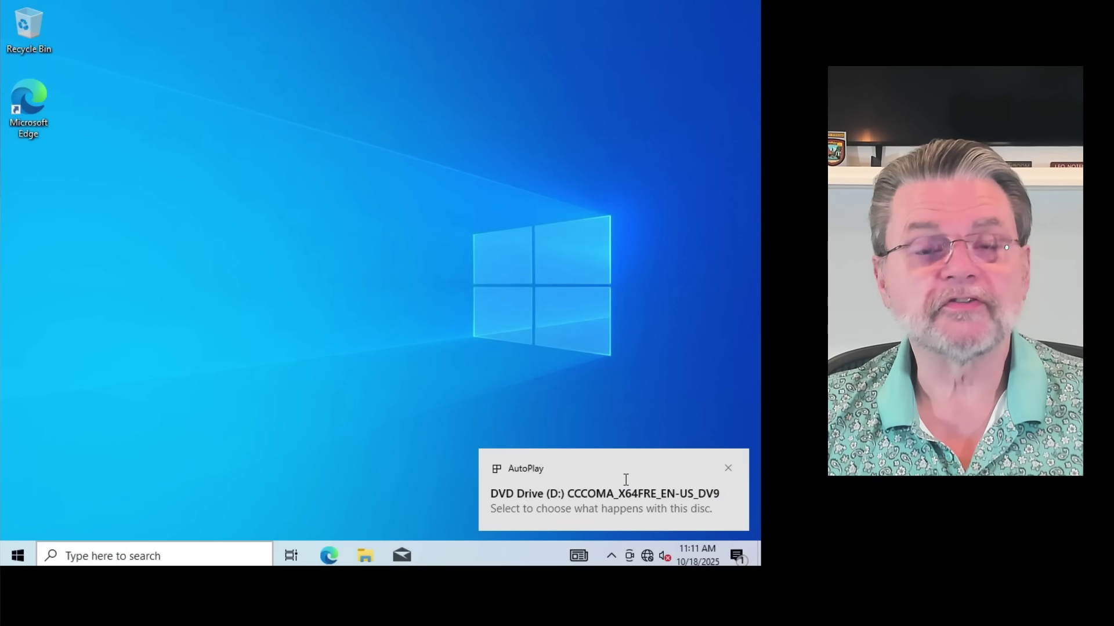
# Open the DVD's files from AutoPlay, run setup, and approve User Account Control.
pyautogui.click(625, 480)
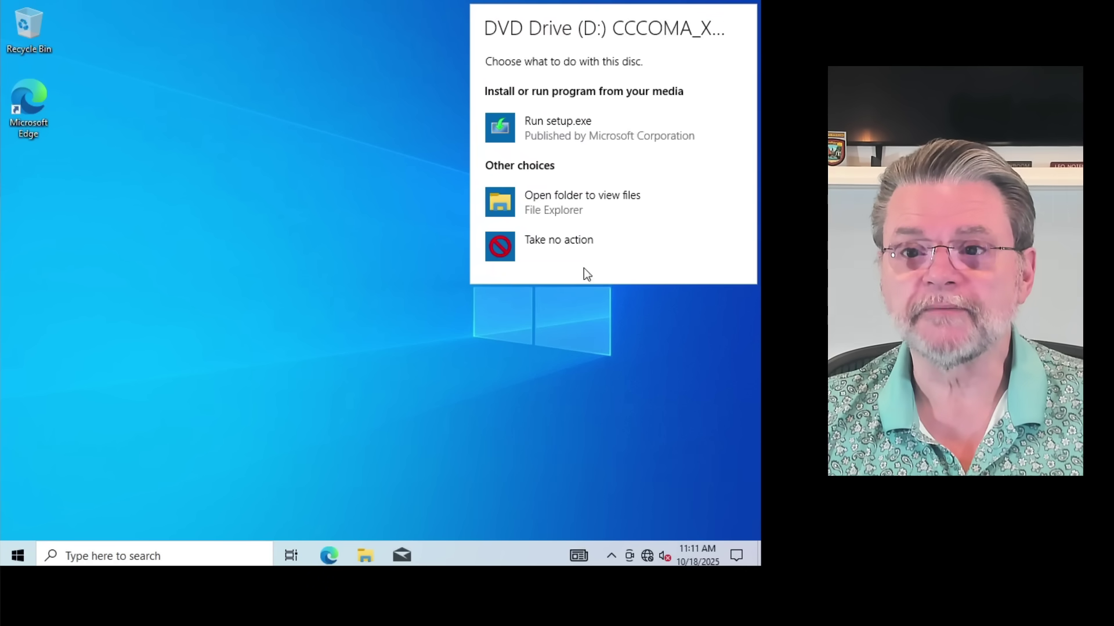
pyautogui.click(594, 198)
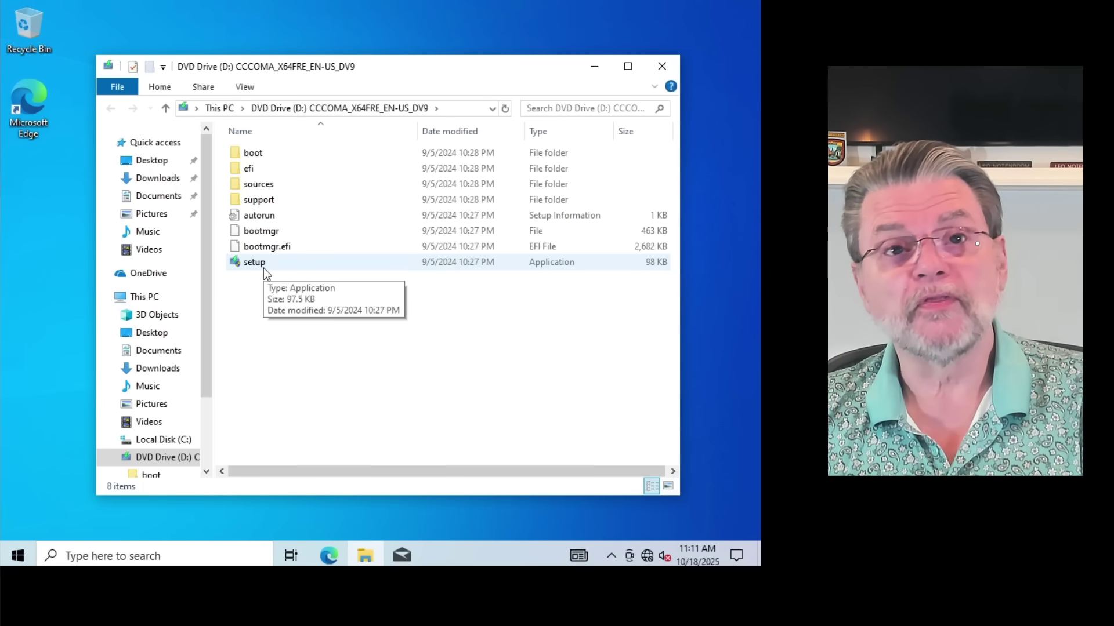
pyautogui.click(263, 267)
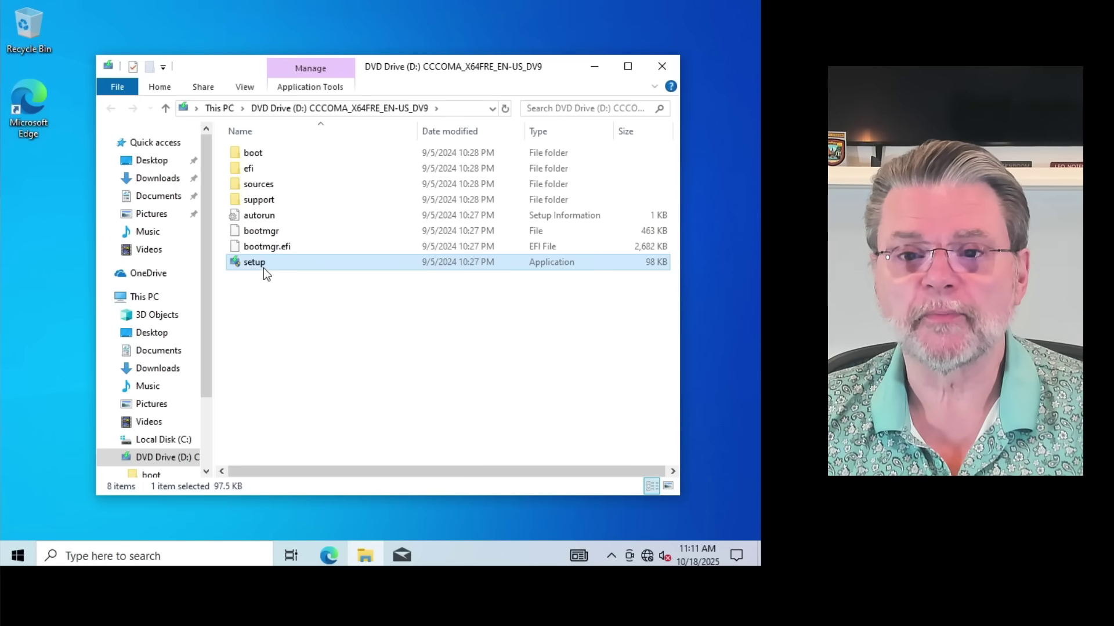
pyautogui.doubleClick(242, 263)
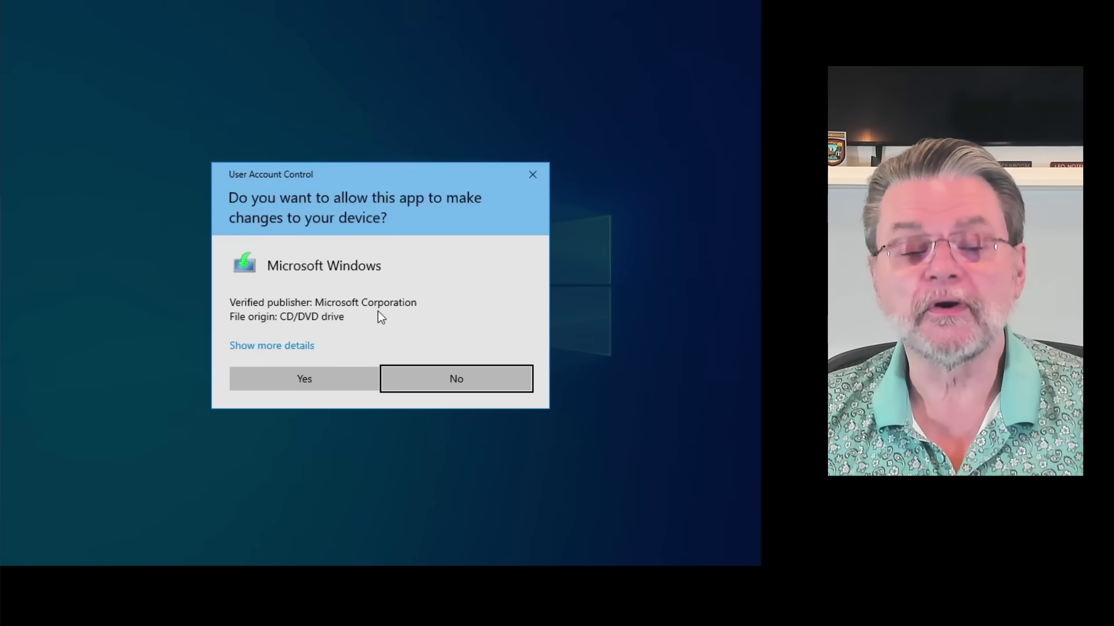
pyautogui.click(273, 384)
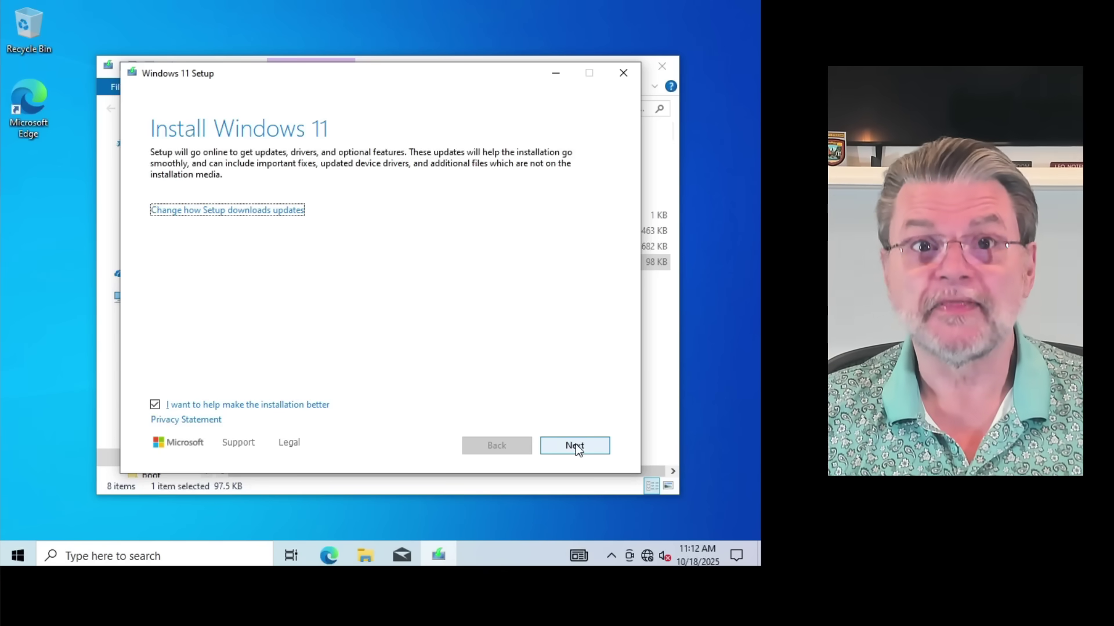
# Proceed through the Windows 11 Setup pages and start the installation.
pyautogui.click(586, 452)
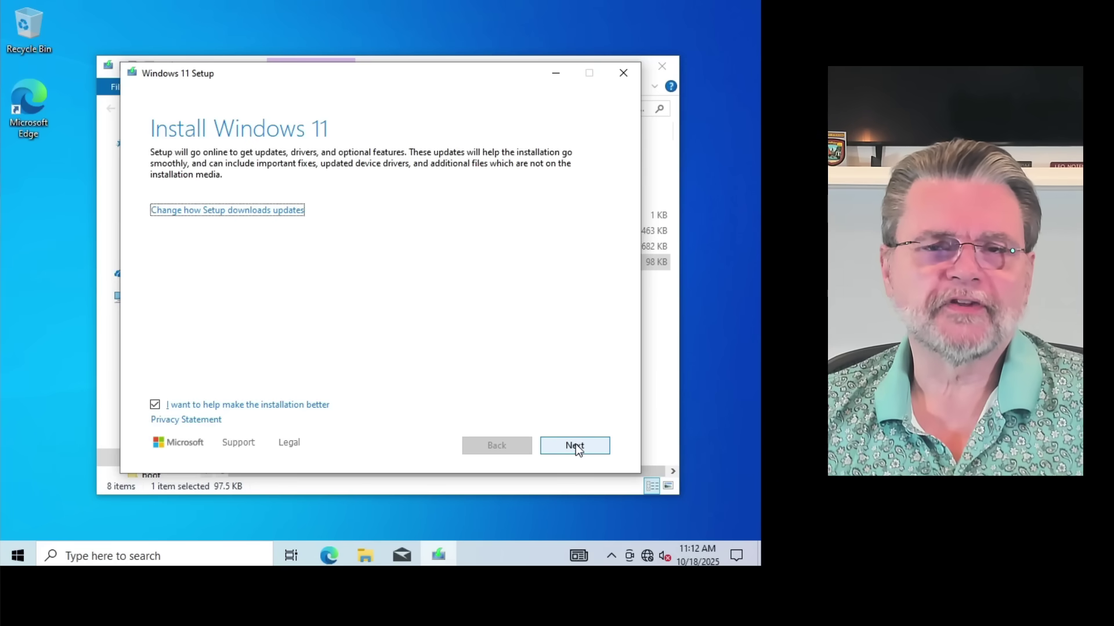
pyautogui.click(577, 448)
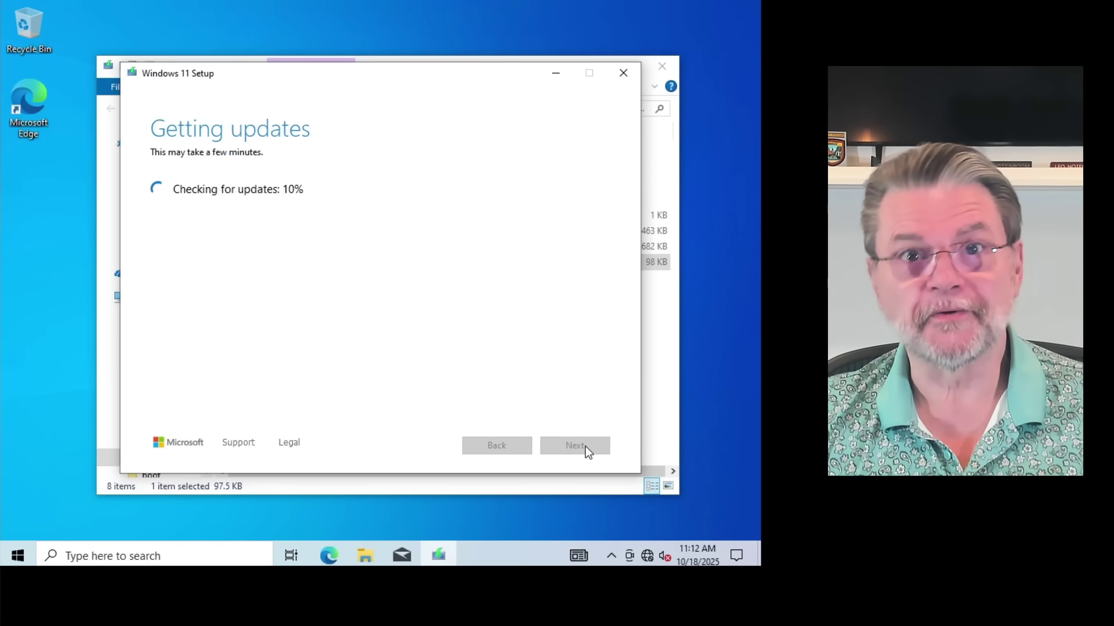
pyautogui.click(589, 448)
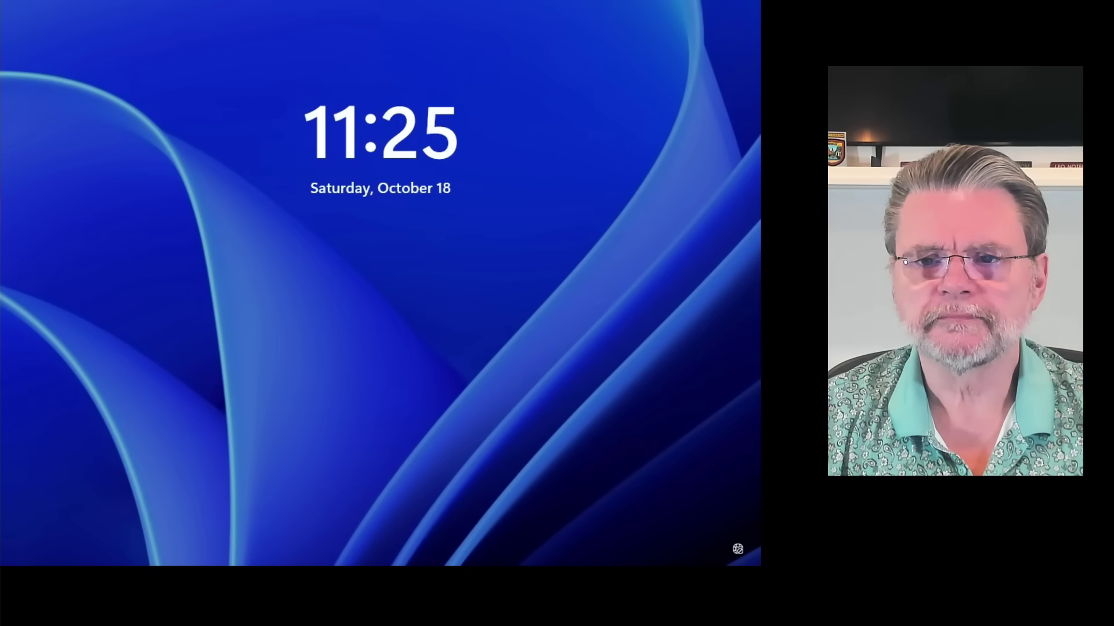
# Sign in to the local account 'leon' with its password from the Windows 11 lock screen.
pyautogui.click(484, 396)
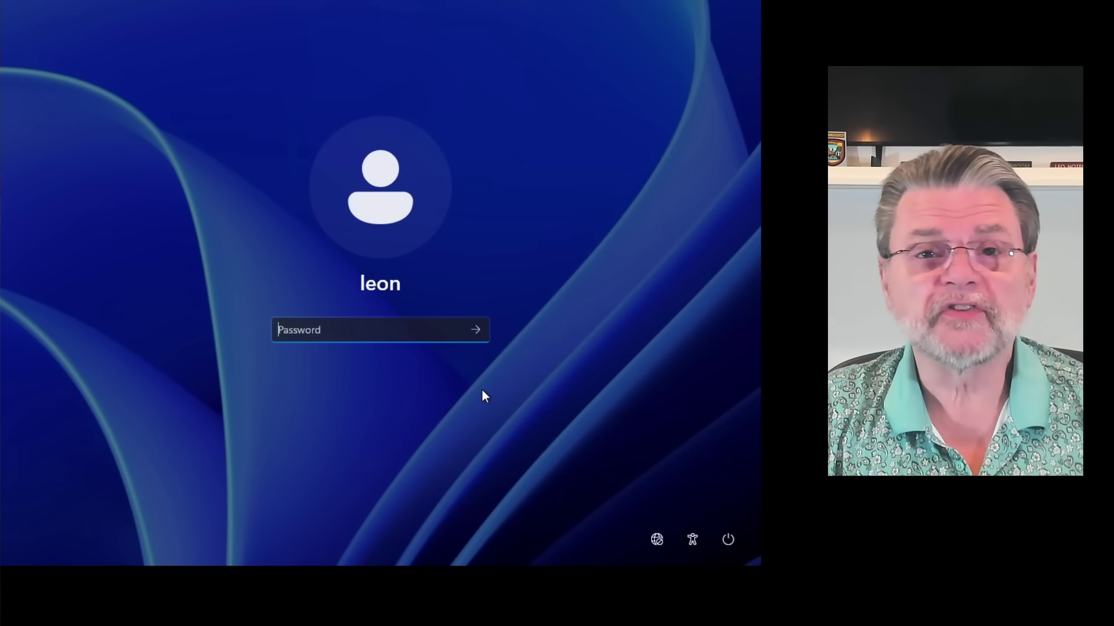
pyautogui.write('••••')
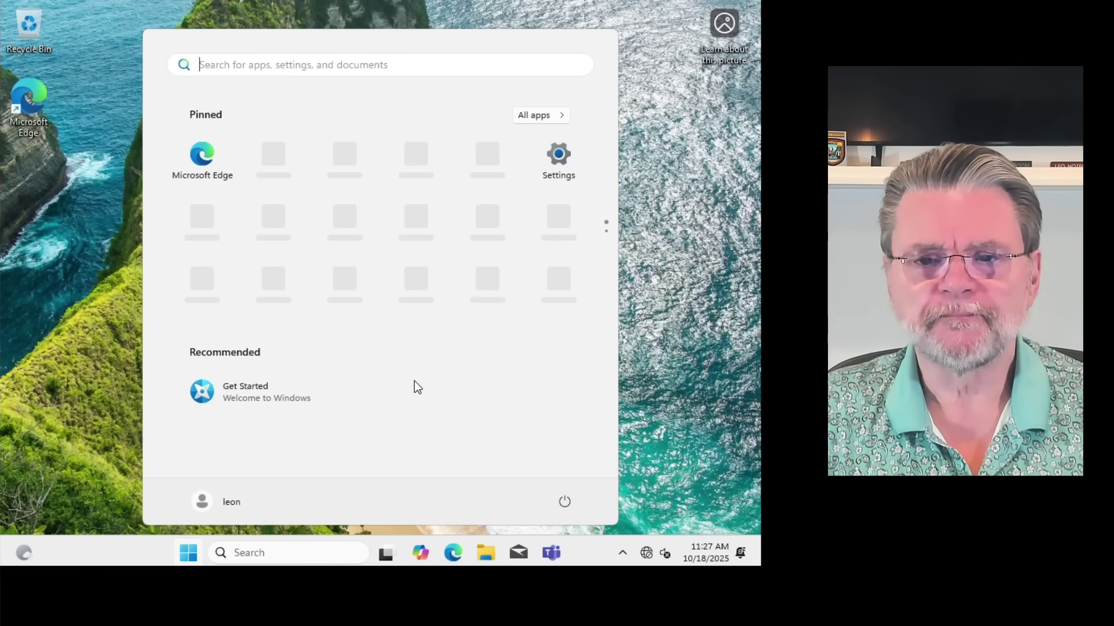
# Open Settings from the Start shortcut menu and view Accounts, showing a Local Account administrator.
pyautogui.rightClick(179, 555)
pyautogui.click(179, 390)
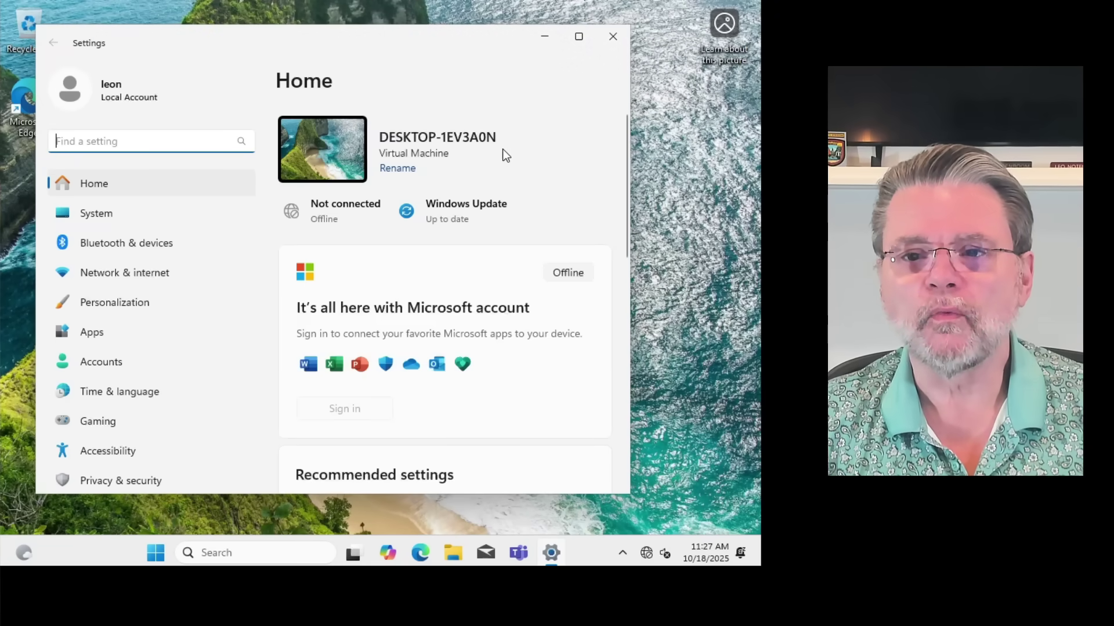
pyautogui.click(110, 360)
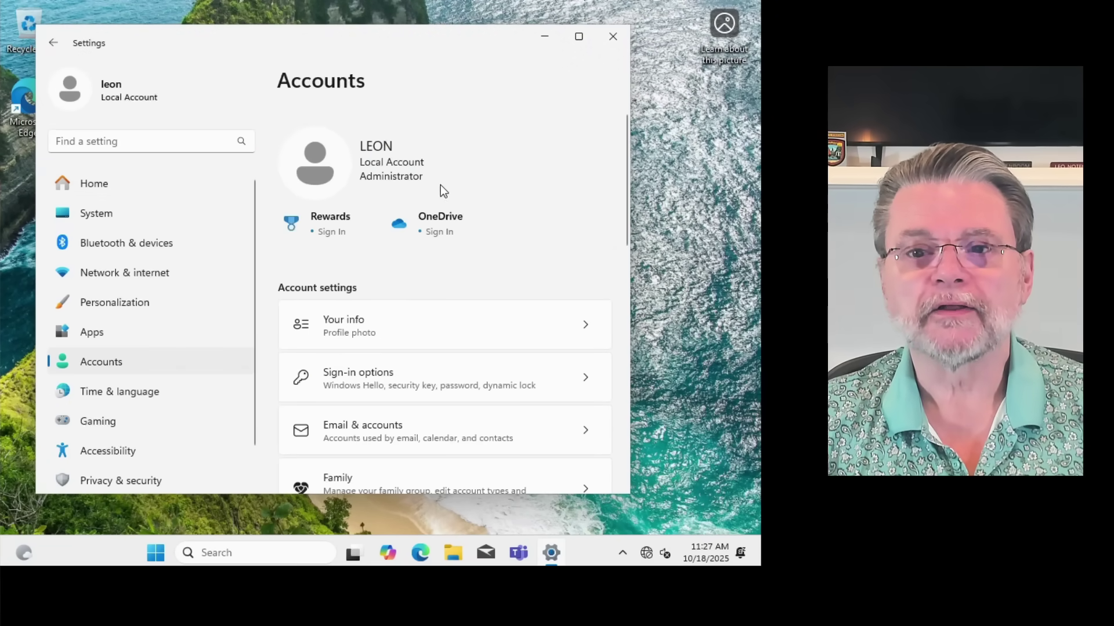